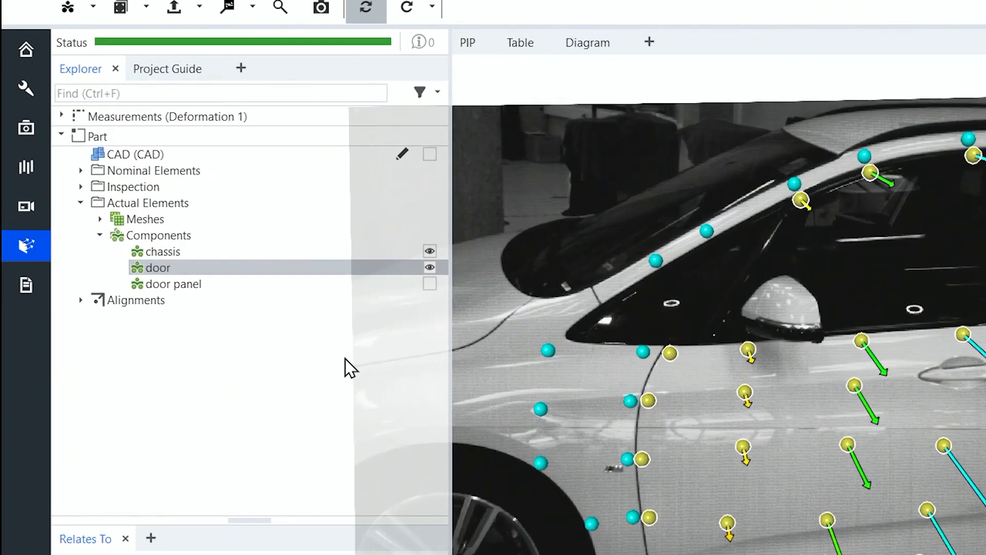
- Show only the door panel point component and create a surface component from it
{"action": "left_click", "coordinate": [222, 292]}
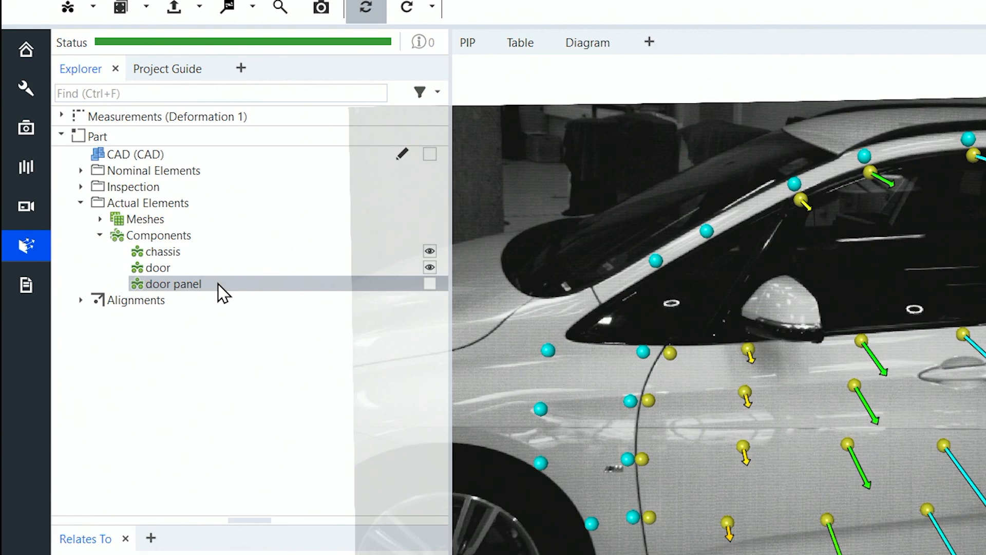
{"action": "double_click", "coordinate": [218, 284]}
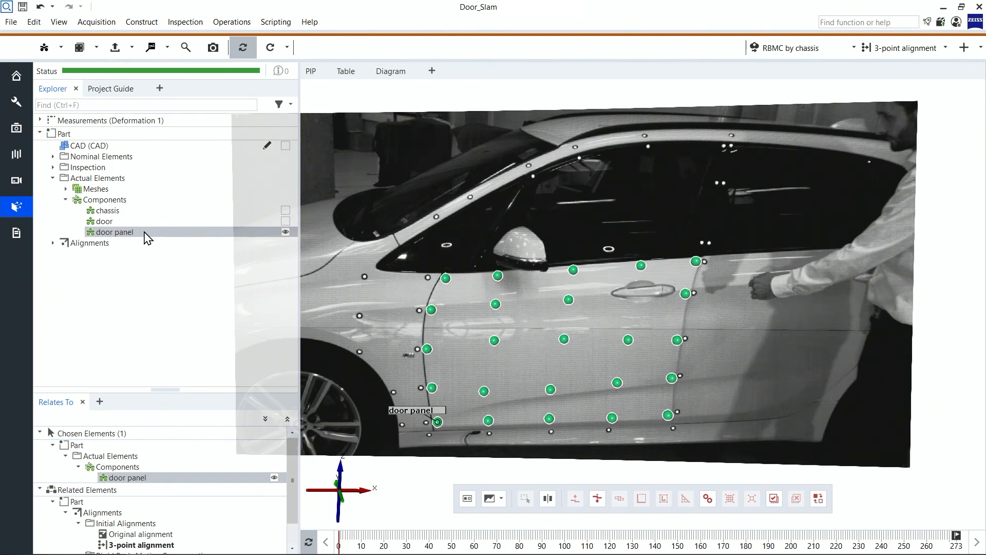
{"action": "left_click", "coordinate": [232, 22]}
{"action": "mouse_move", "coordinate": [253, 123]}
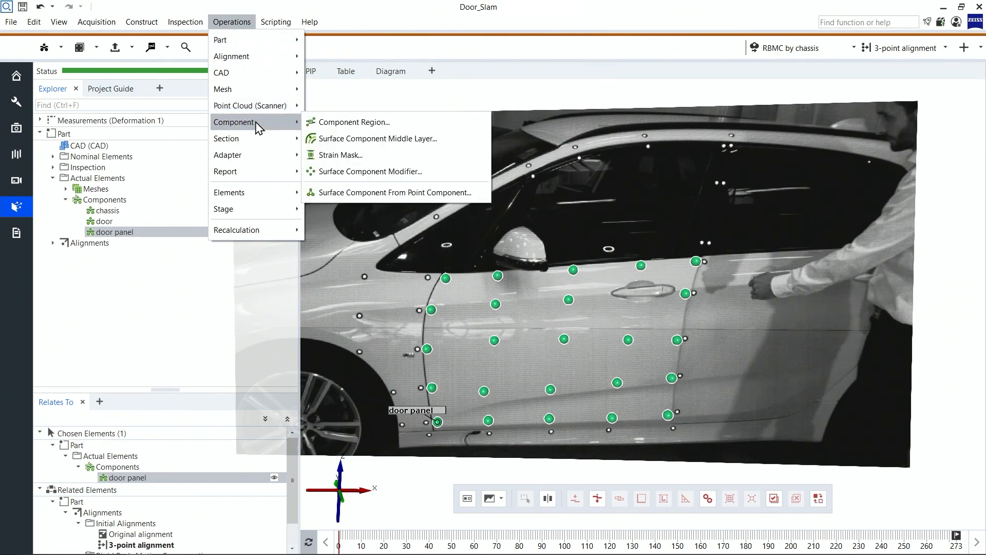
{"action": "left_click", "coordinate": [375, 192]}
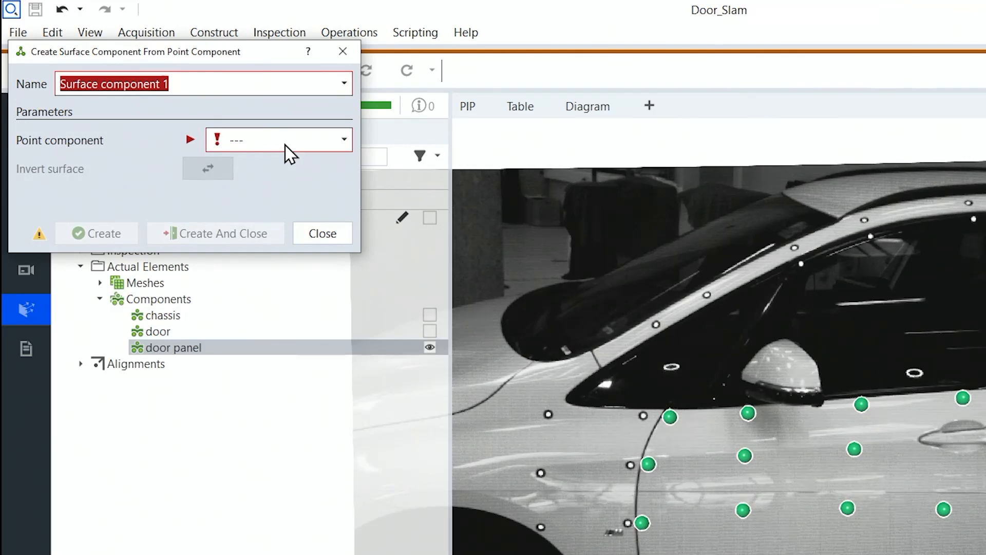
{"action": "left_click", "coordinate": [246, 122]}
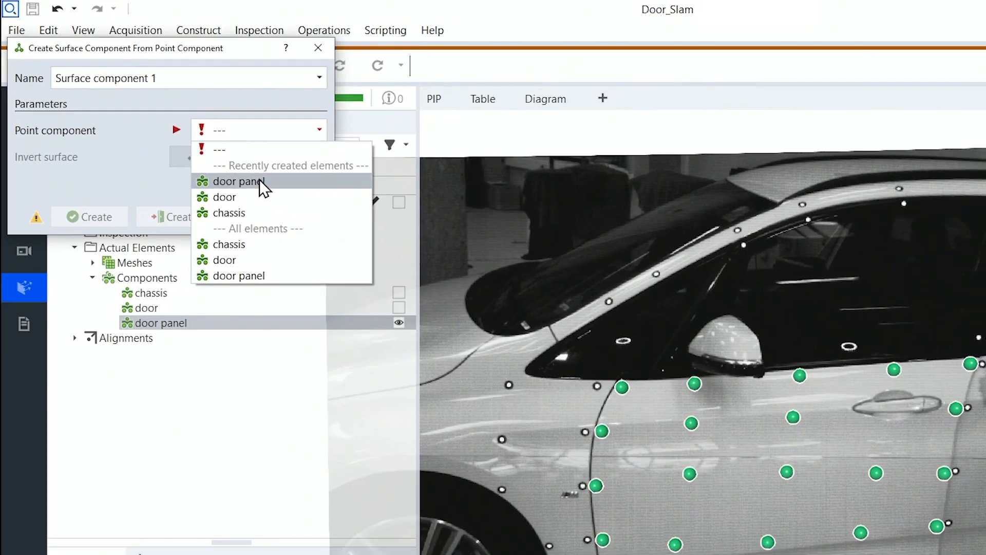
{"action": "left_click", "coordinate": [260, 181]}
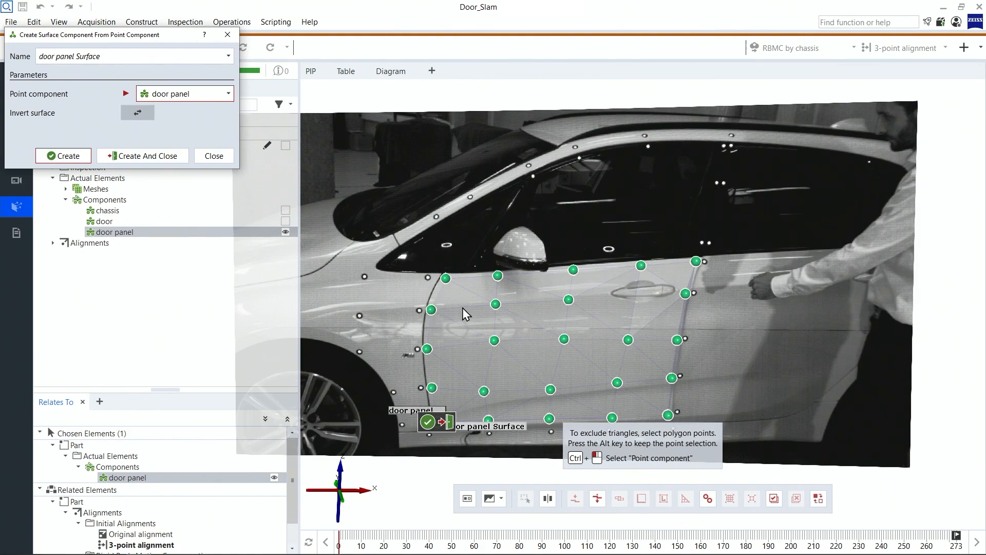
{"action": "scroll", "coordinate": [473, 306], "scroll_direction": "up", "scroll_amount": 3}
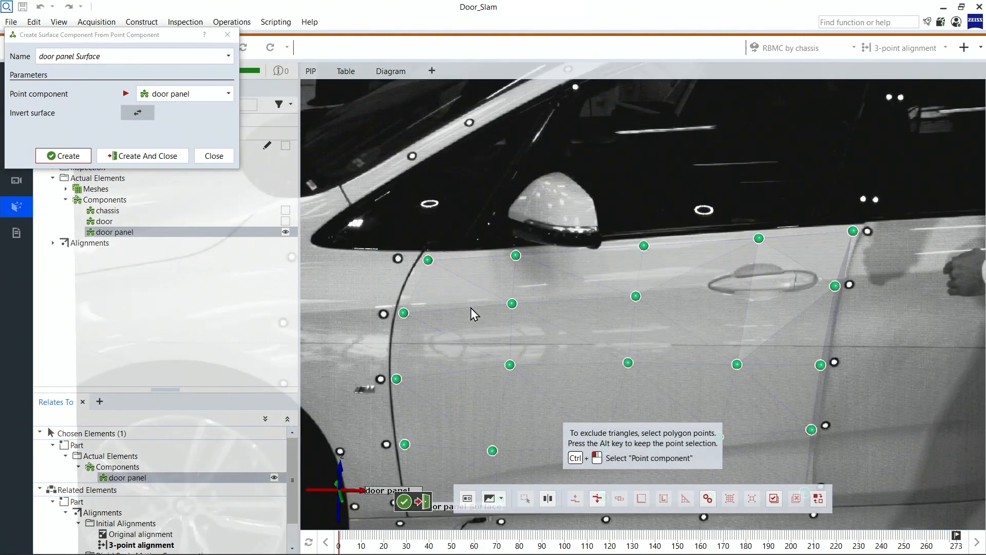
{"action": "left_click_drag", "start_coordinate": [475, 308], "coordinate": [482, 311]}
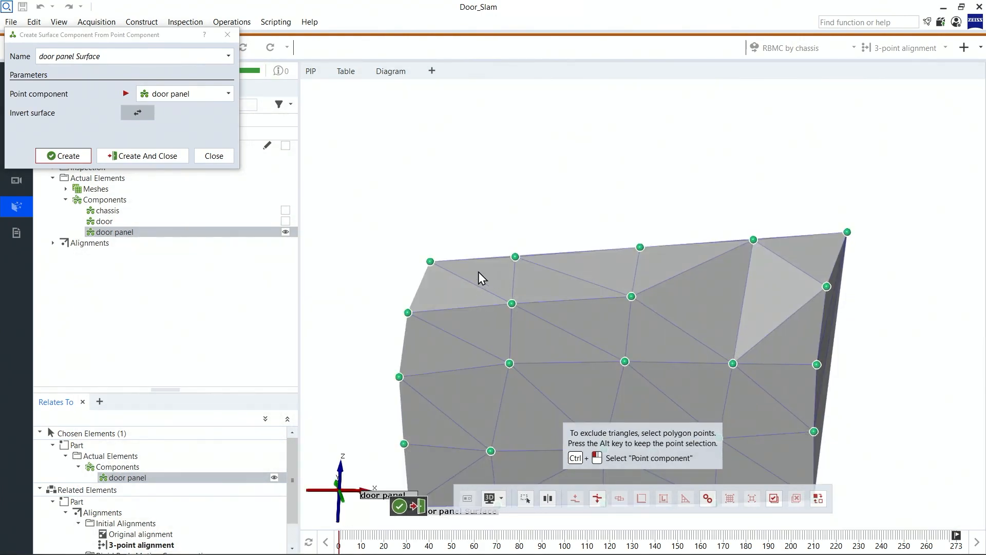
{"action": "right_click_drag", "start_coordinate": [481, 320], "coordinate": [475, 239]}
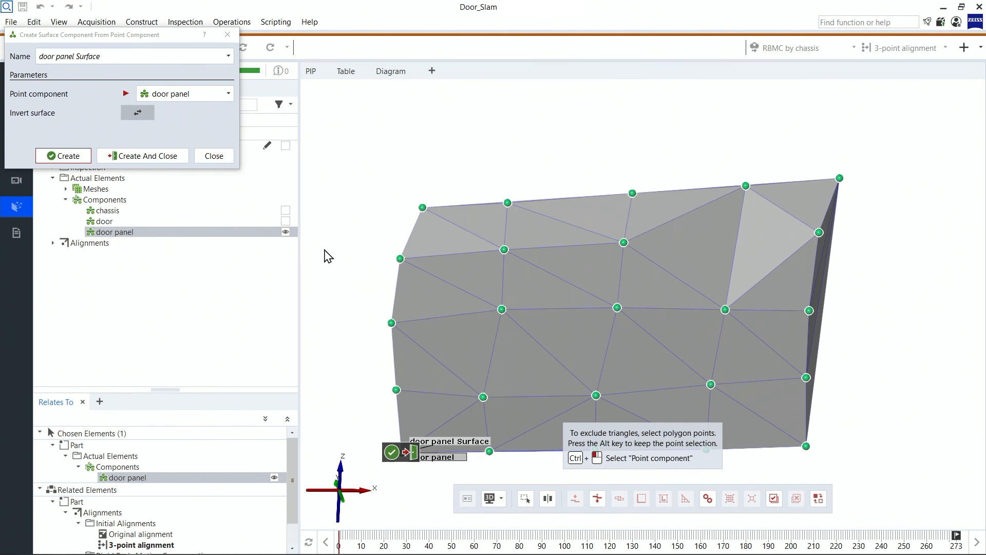
{"action": "left_click", "coordinate": [175, 155]}
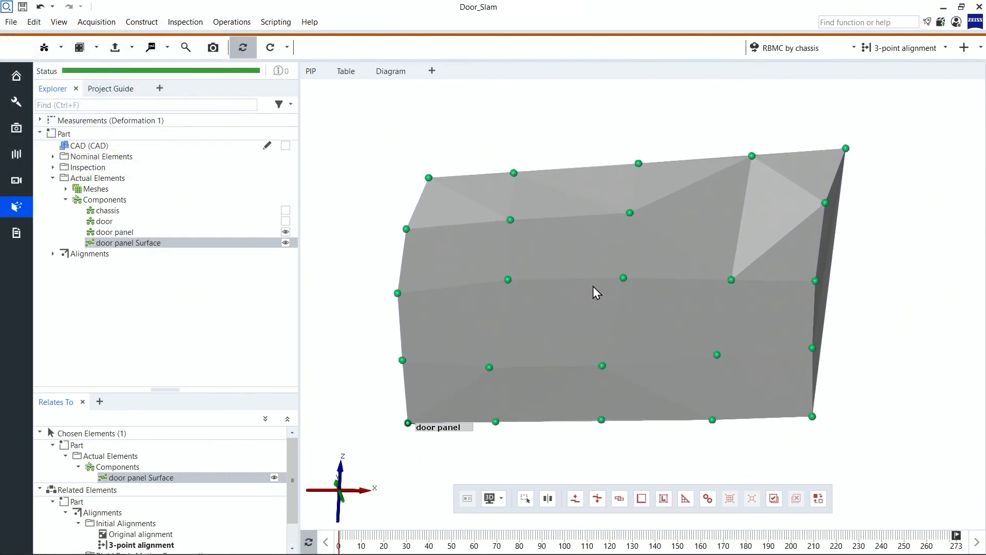
- Open the creation parameters of the door panel Surface component for editing
{"action": "mouse_move", "coordinate": [598, 288]}
{"action": "left_mouse_down"}
{"action": "mouse_move", "coordinate": [530, 288]}
{"action": "mouse_move", "coordinate": [524, 255]}
{"action": "mouse_move", "coordinate": [514, 284]}
{"action": "mouse_move", "coordinate": [485, 287]}
{"action": "left_mouse_up"}
{"action": "mouse_move", "coordinate": [602, 245]}
{"action": "left_mouse_down"}
{"action": "mouse_move", "coordinate": [616, 288]}
{"action": "mouse_move", "coordinate": [636, 288]}
{"action": "mouse_move", "coordinate": [485, 301]}
{"action": "mouse_move", "coordinate": [558, 280]}
{"action": "mouse_move", "coordinate": [600, 248]}
{"action": "mouse_move", "coordinate": [586, 326]}
{"action": "mouse_move", "coordinate": [550, 319]}
{"action": "mouse_move", "coordinate": [544, 334]}
{"action": "mouse_move", "coordinate": [550, 295]}
{"action": "mouse_move", "coordinate": [616, 277]}
{"action": "left_mouse_up"}
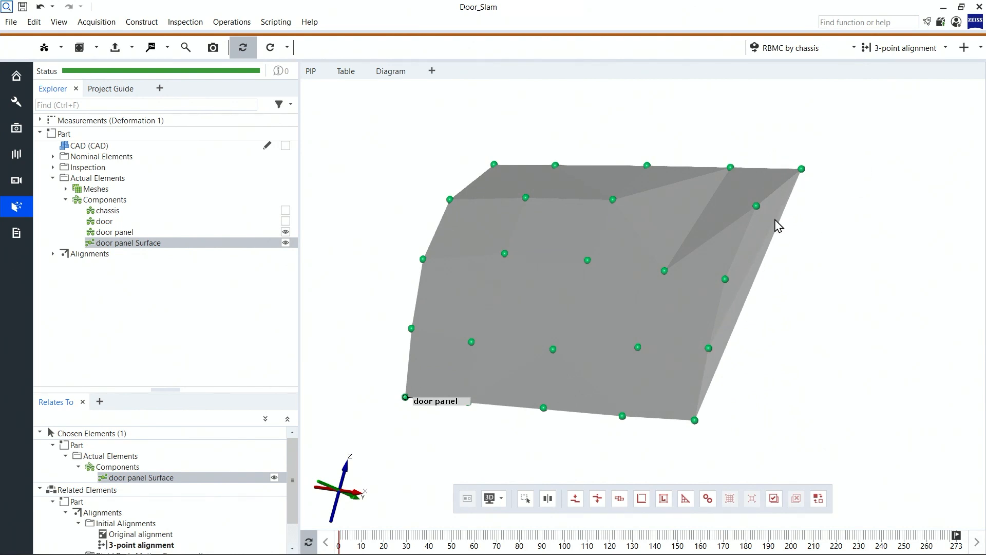
{"action": "left_click_drag", "start_coordinate": [618, 332], "coordinate": [614, 288]}
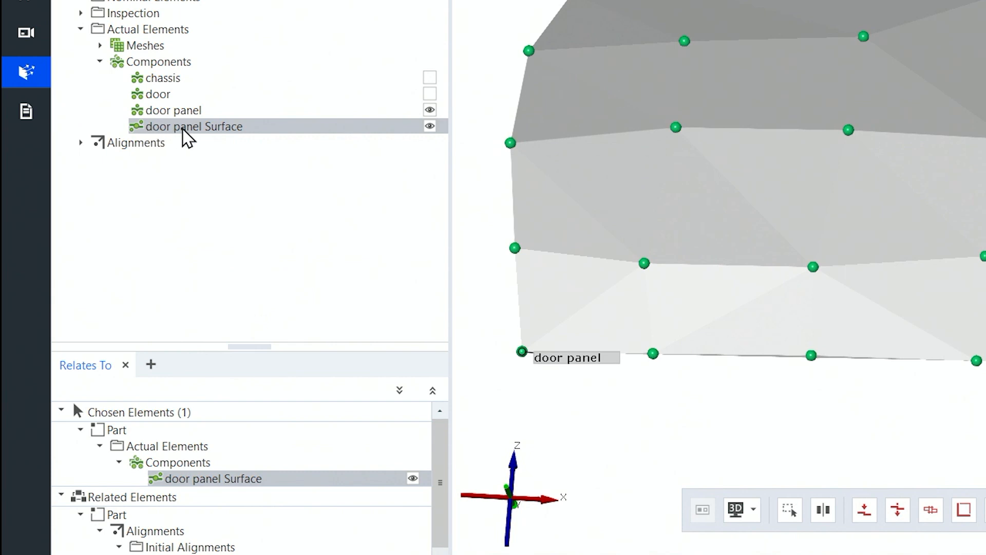
{"action": "right_click", "coordinate": [215, 134]}
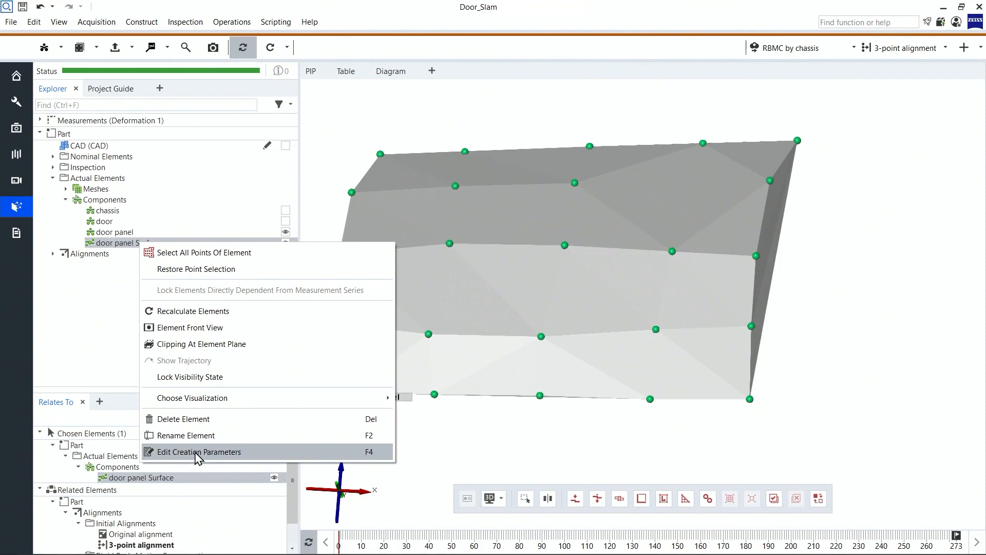
{"action": "left_click", "coordinate": [297, 441]}
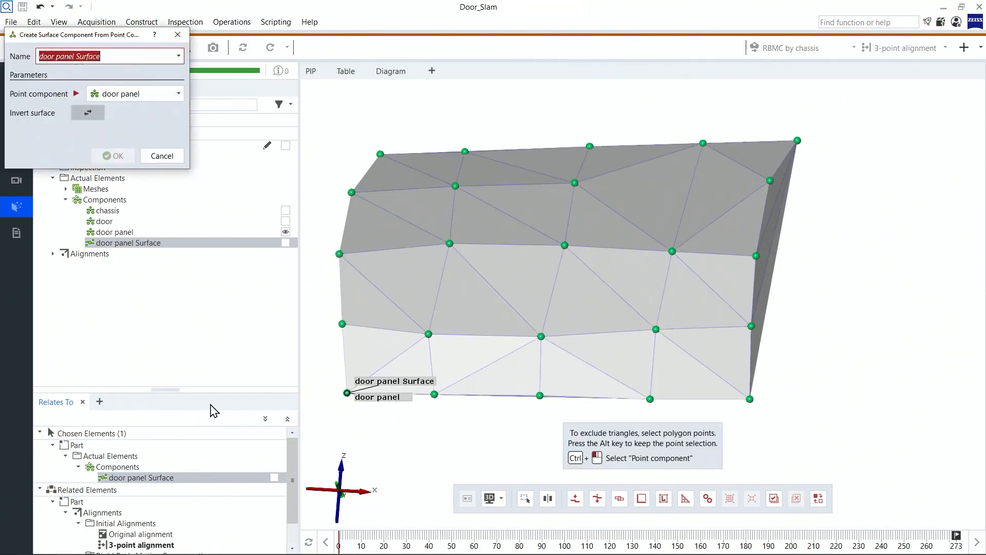
{"action": "left_click", "coordinate": [614, 268]}
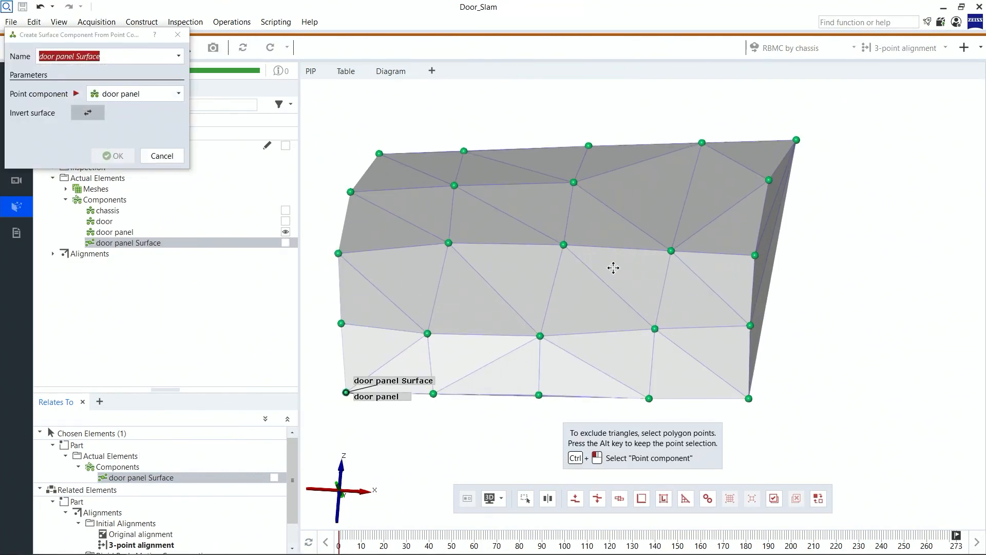
{"action": "left_click_drag", "start_coordinate": [614, 275], "coordinate": [581, 272]}
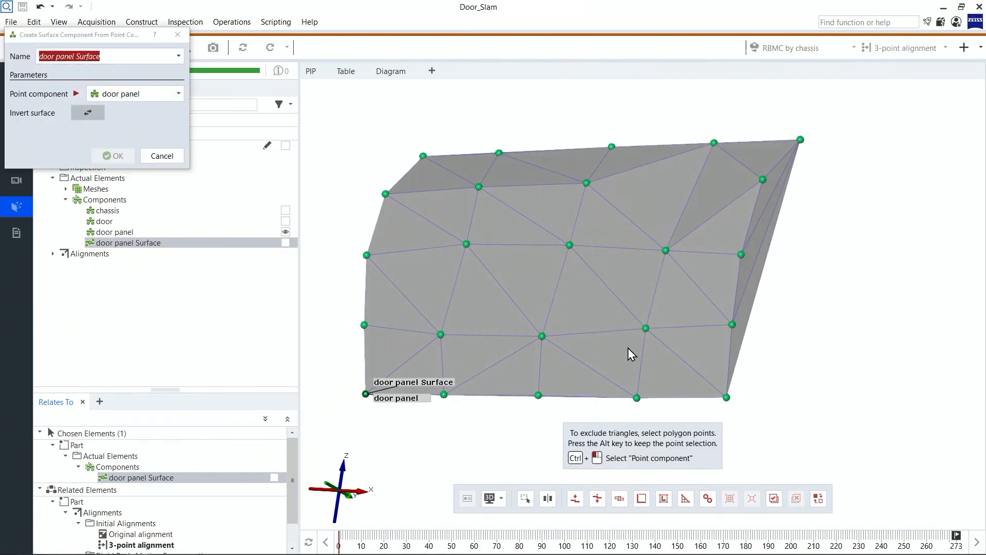
- Exclude the unwanted triangles along the door panel surface's rear edge by selecting the five reference points on that edge, and apply the change
{"action": "left_click", "coordinate": [707, 498]}
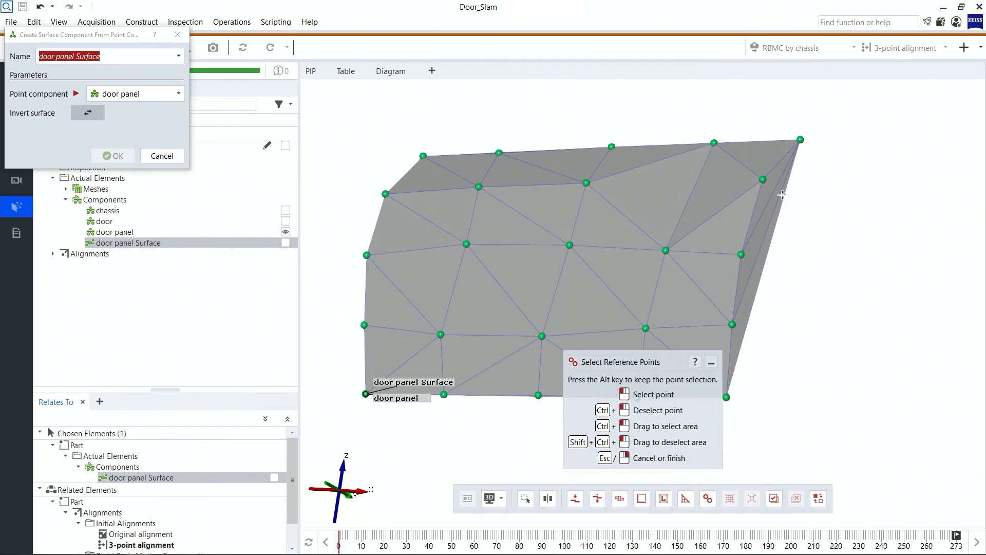
{"action": "left_click", "coordinate": [801, 139]}
{"action": "left_click", "coordinate": [763, 178]}
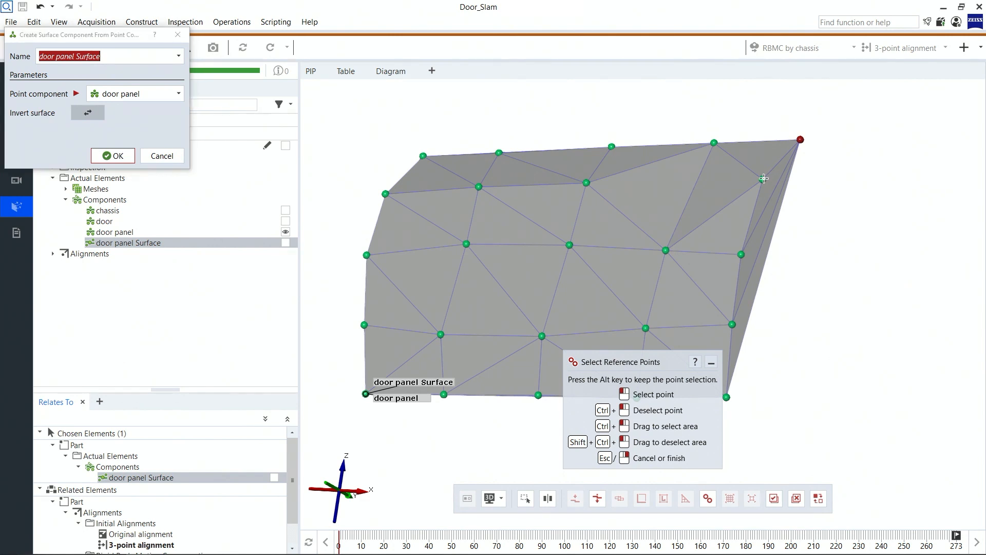
{"action": "left_click", "coordinate": [741, 254]}
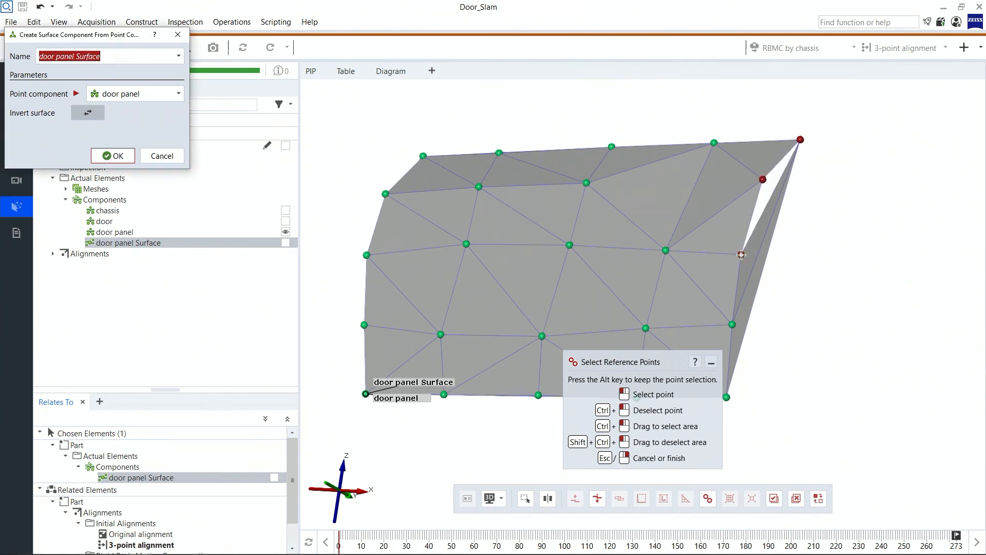
{"action": "left_click", "coordinate": [732, 325]}
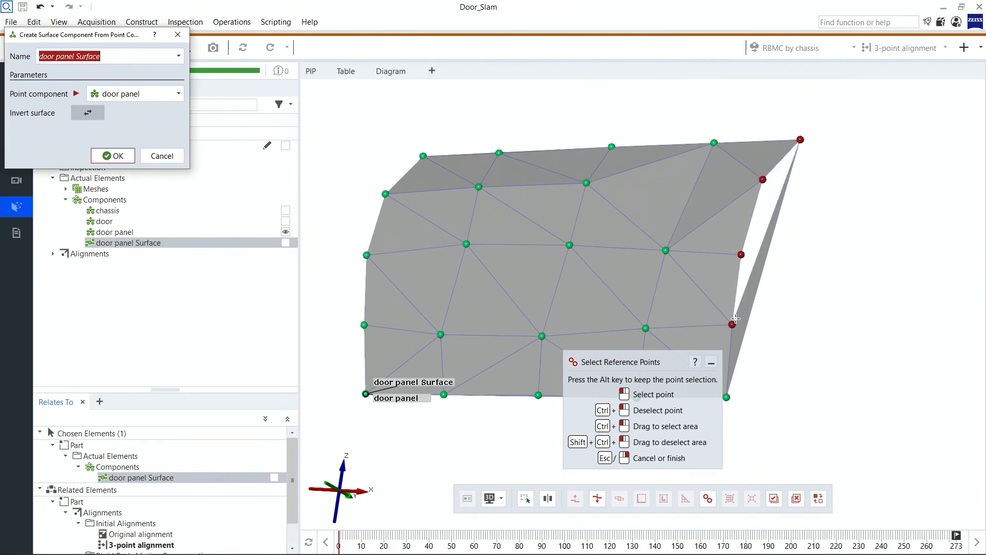
{"action": "left_click", "coordinate": [726, 397]}
{"action": "right_click_drag", "start_coordinate": [699, 285], "coordinate": [681, 228]}
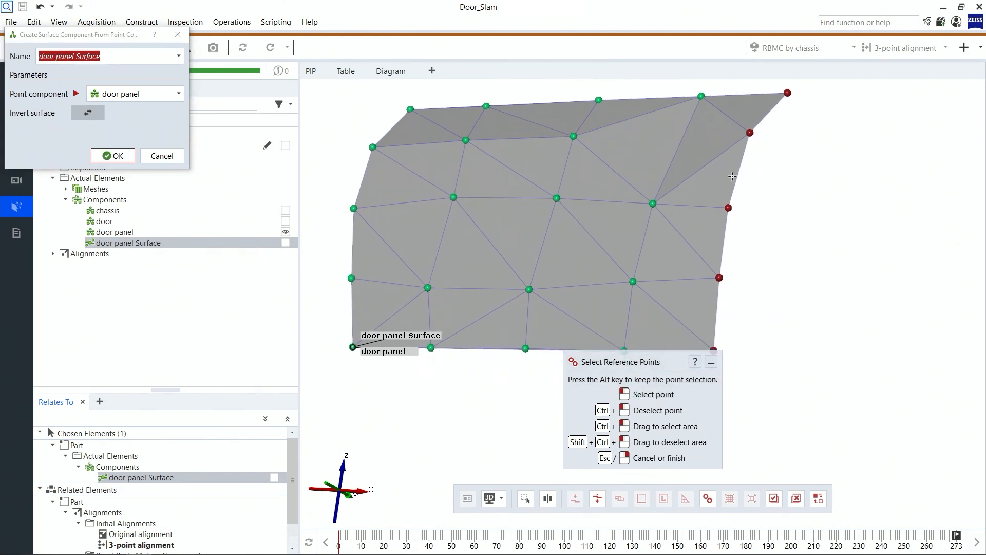
{"action": "right_click", "coordinate": [779, 261]}
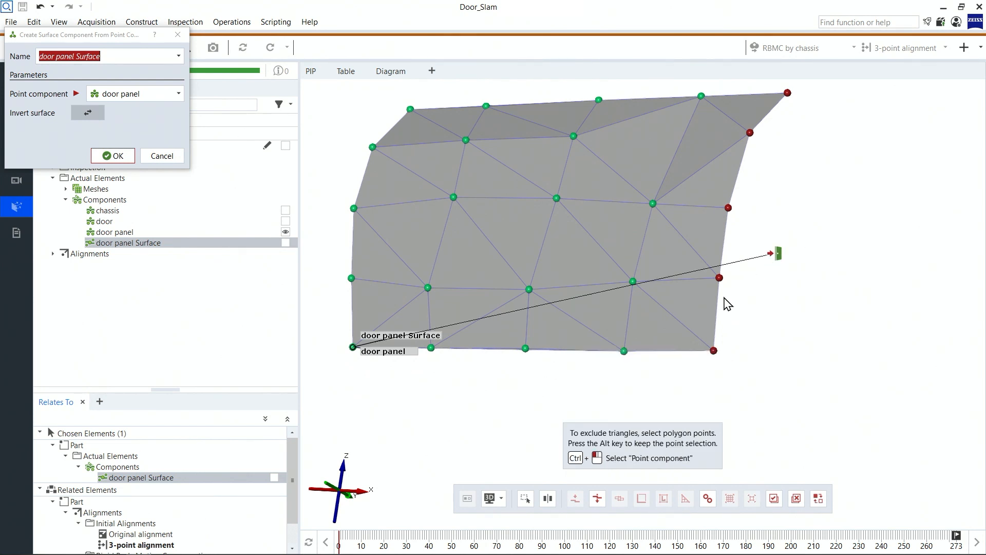
{"action": "left_click", "coordinate": [123, 157]}
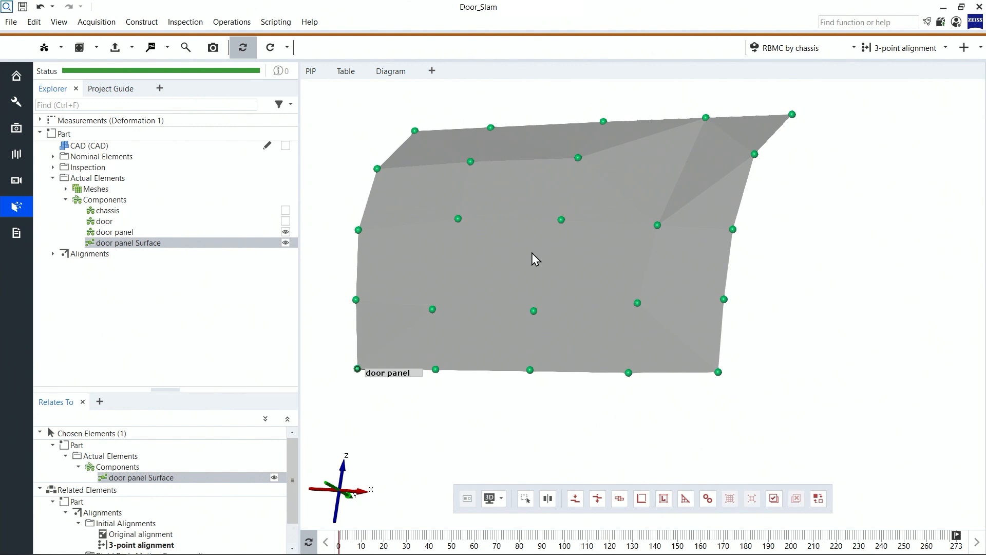
- Create a Displacement (Y) check on the door panel Surface against a fixed value of 0.0000 mm
{"action": "left_click_drag", "start_coordinate": [512, 256], "coordinate": [584, 306]}
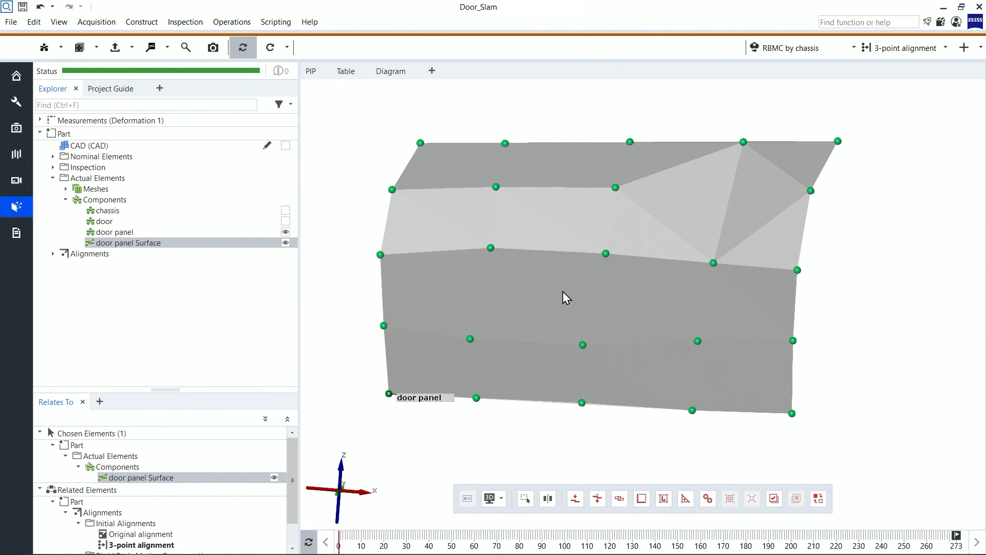
{"action": "left_click", "coordinate": [185, 47]}
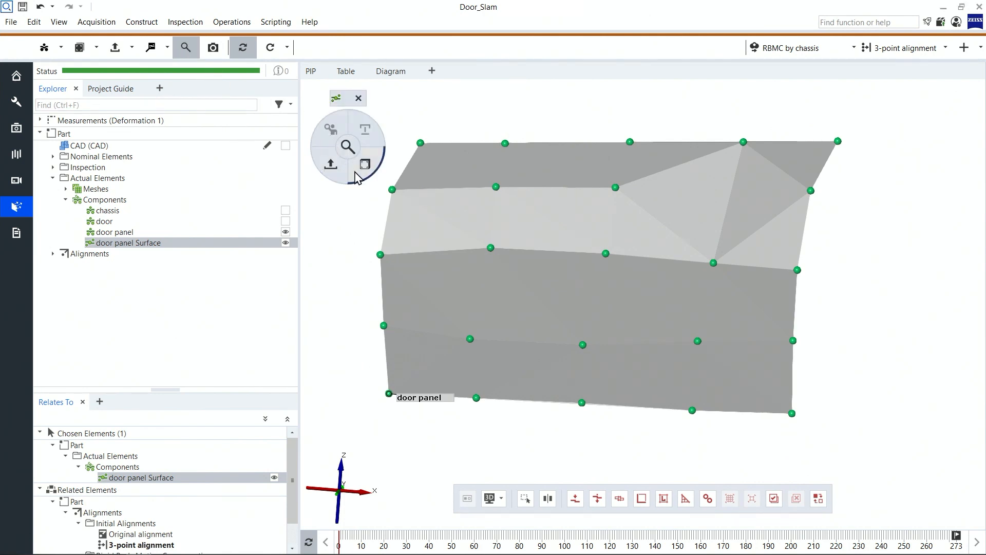
{"action": "left_click", "coordinate": [365, 164]}
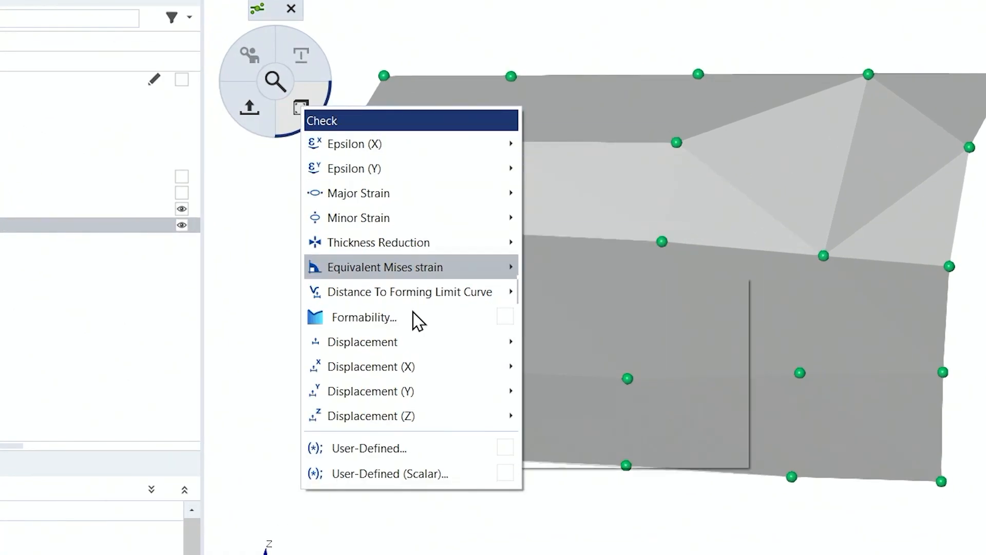
{"action": "mouse_move", "coordinate": [416, 391]}
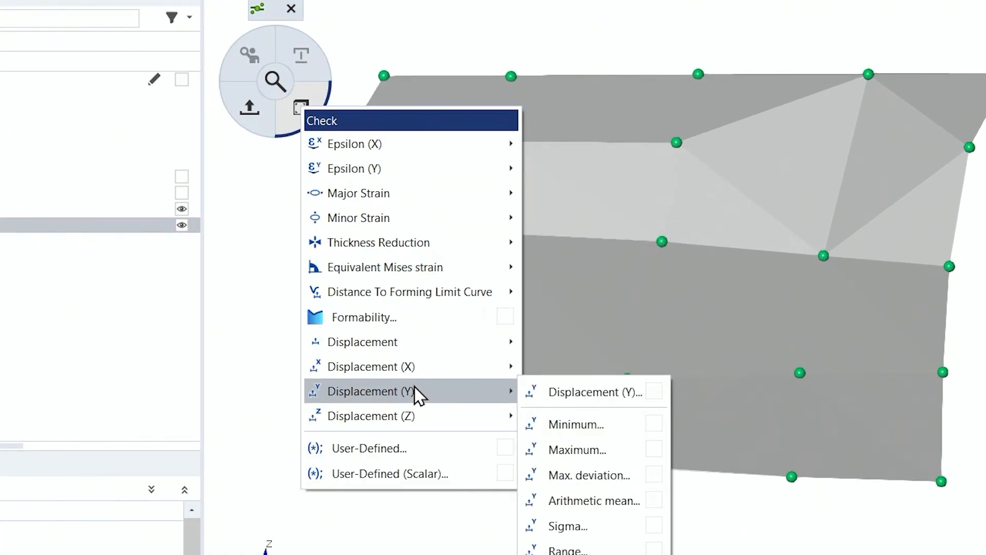
{"action": "left_click", "coordinate": [568, 394]}
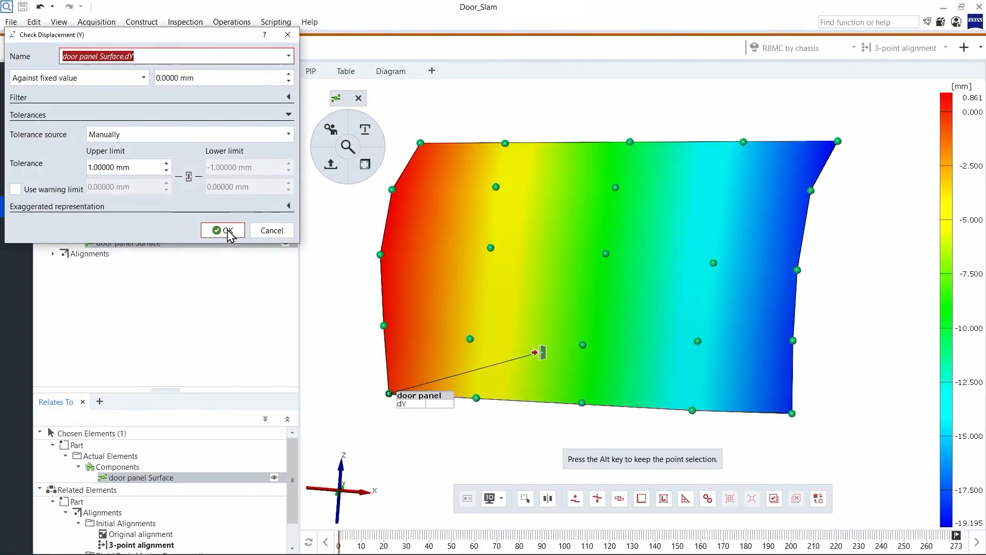
{"action": "left_click", "coordinate": [228, 231]}
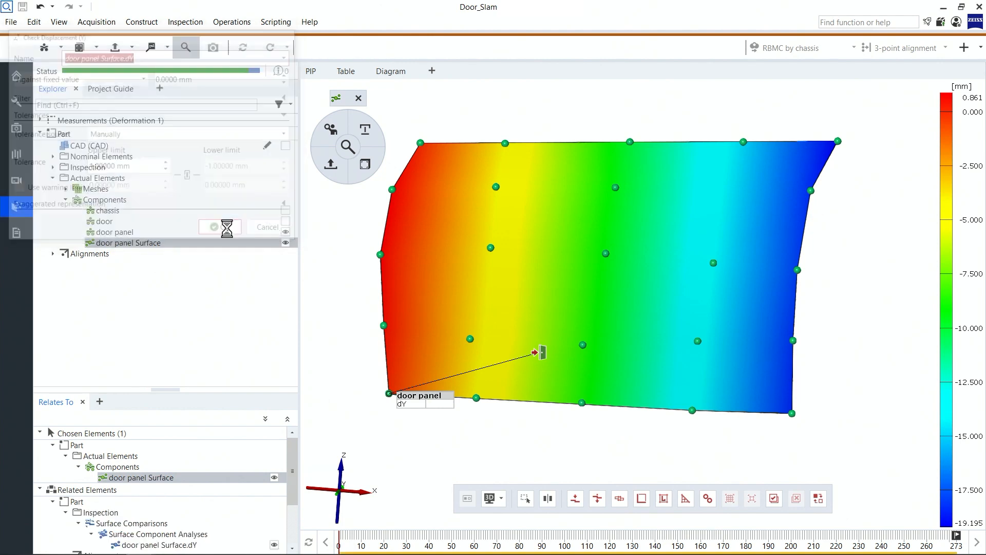
- Set the timeline to stage 0 and use Image Mapping to overlay the door panel's Y displacement on the camera image
{"action": "scroll", "coordinate": [596, 321], "scroll_direction": "down", "scroll_amount": 4}
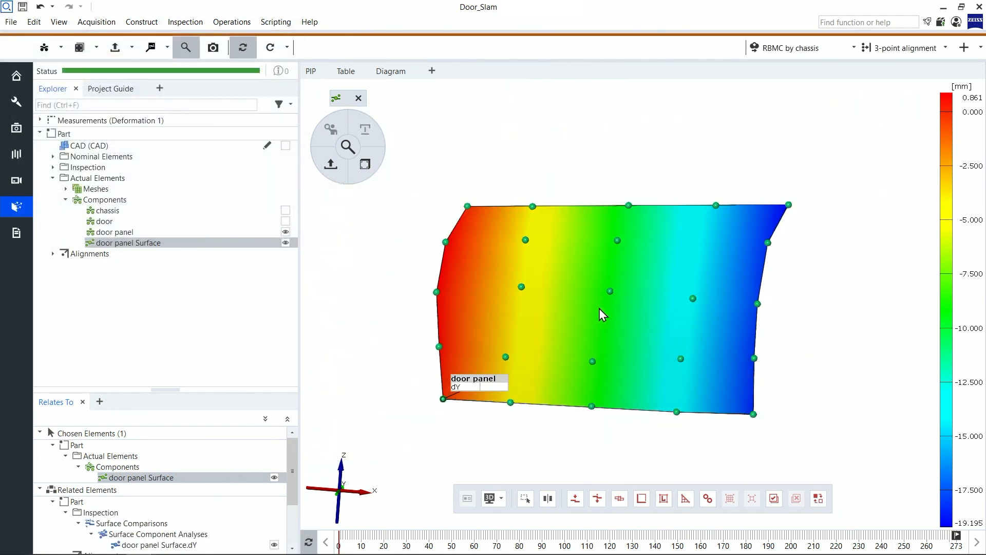
{"action": "left_click_drag", "start_coordinate": [378, 547], "coordinate": [339, 545]}
{"action": "left_click", "coordinate": [494, 498]}
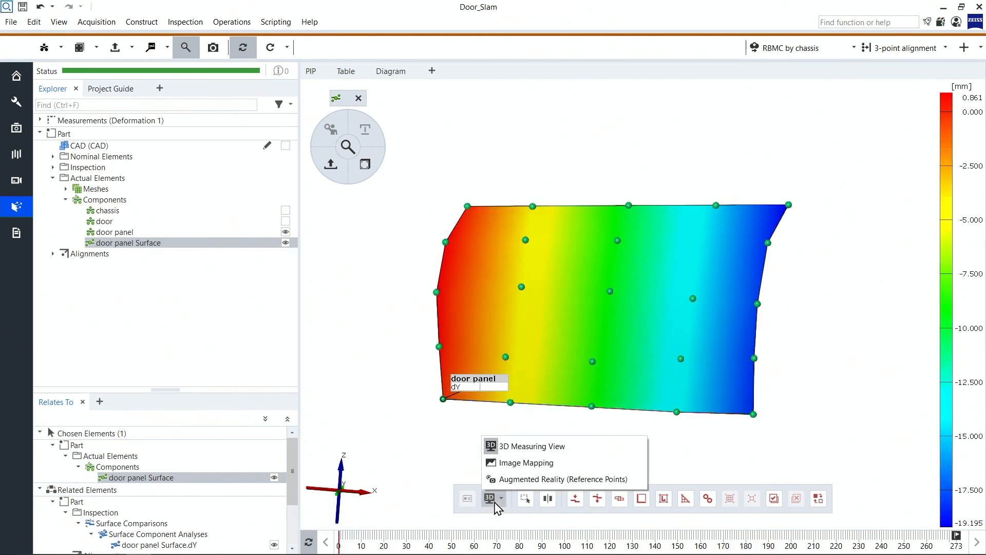
{"action": "left_click", "coordinate": [512, 463]}
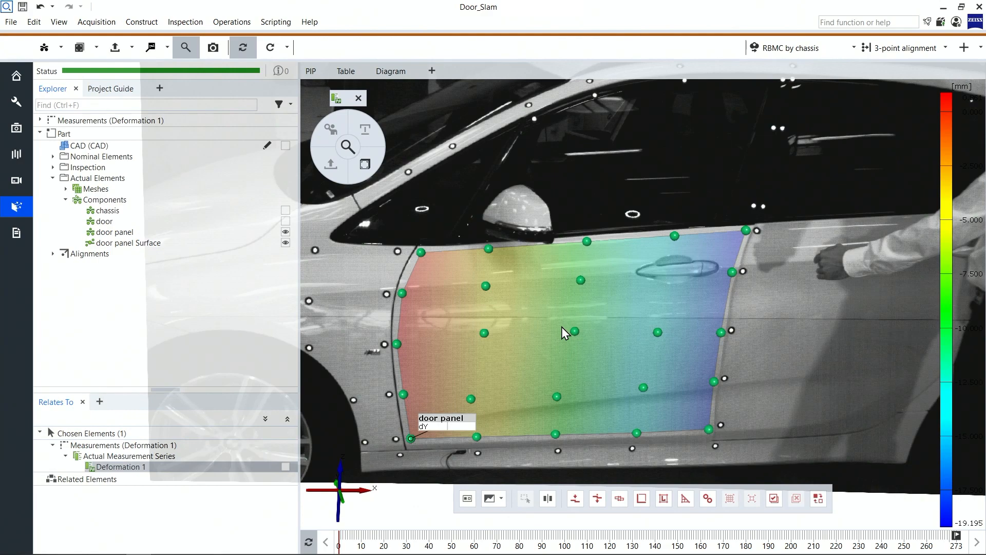
{"action": "scroll", "coordinate": [559, 329], "scroll_direction": "down", "scroll_amount": 2}
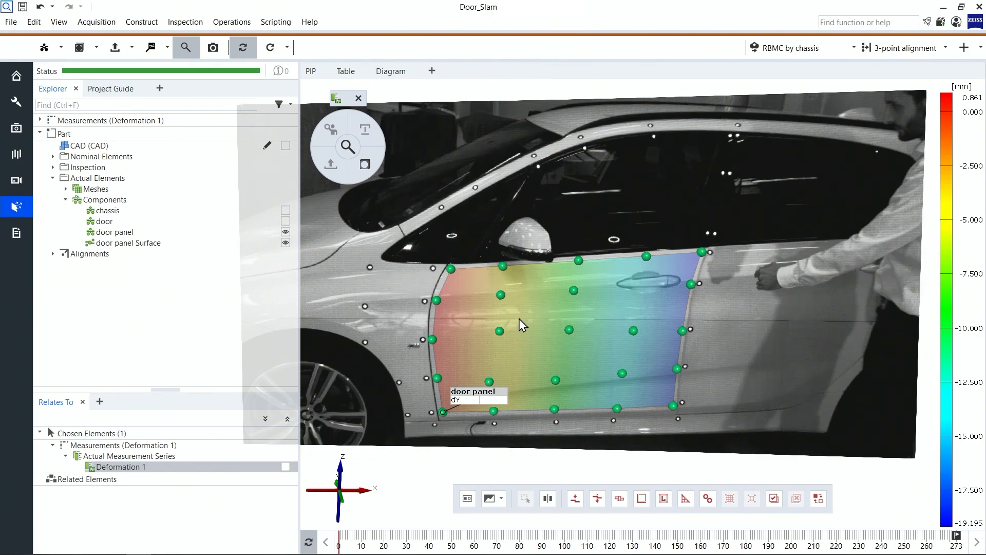
{"action": "scroll", "coordinate": [519, 319], "scroll_direction": "up", "scroll_amount": 3}
{"action": "scroll", "coordinate": [519, 319], "scroll_direction": "up", "scroll_amount": 3}
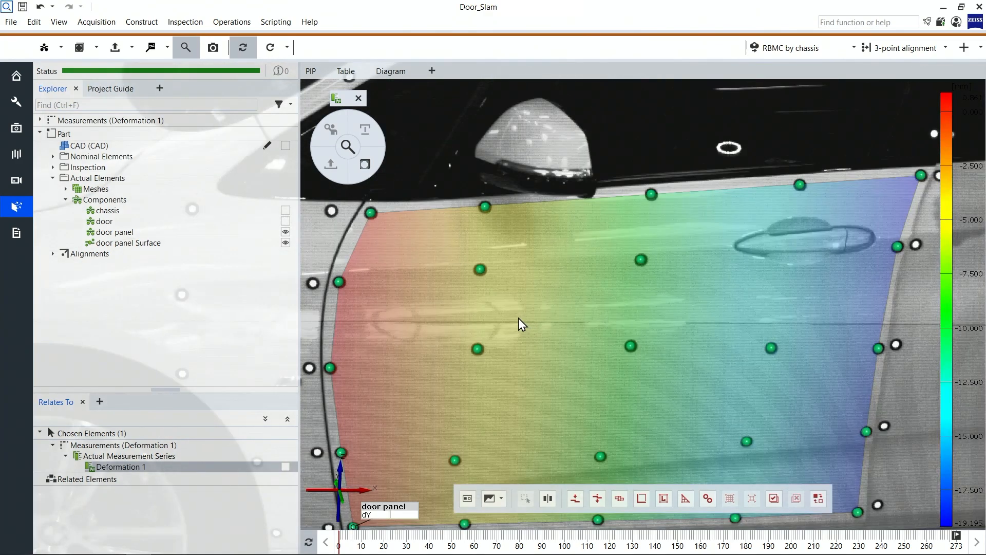
{"action": "scroll", "coordinate": [516, 318], "scroll_direction": "down", "scroll_amount": 3}
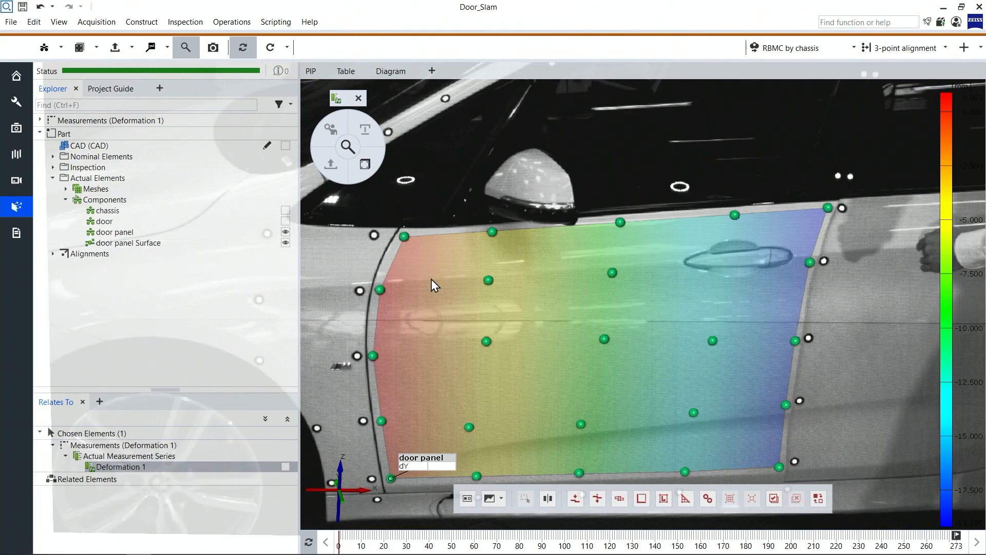
- Create four deviation labels in a row across the door panel's Y displacement map, from the front edge to below the door handle
{"action": "left_click", "coordinate": [164, 46]}
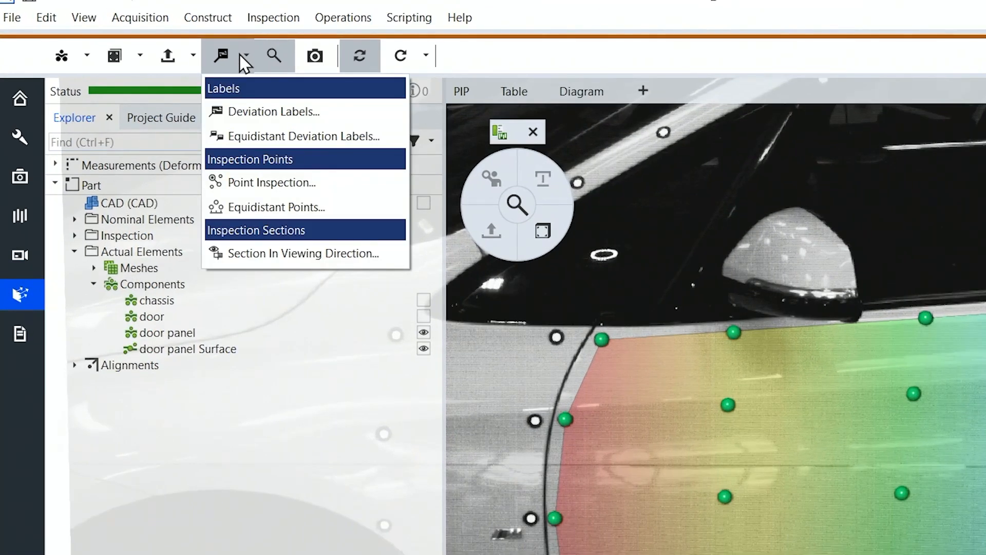
{"action": "left_click", "coordinate": [250, 110]}
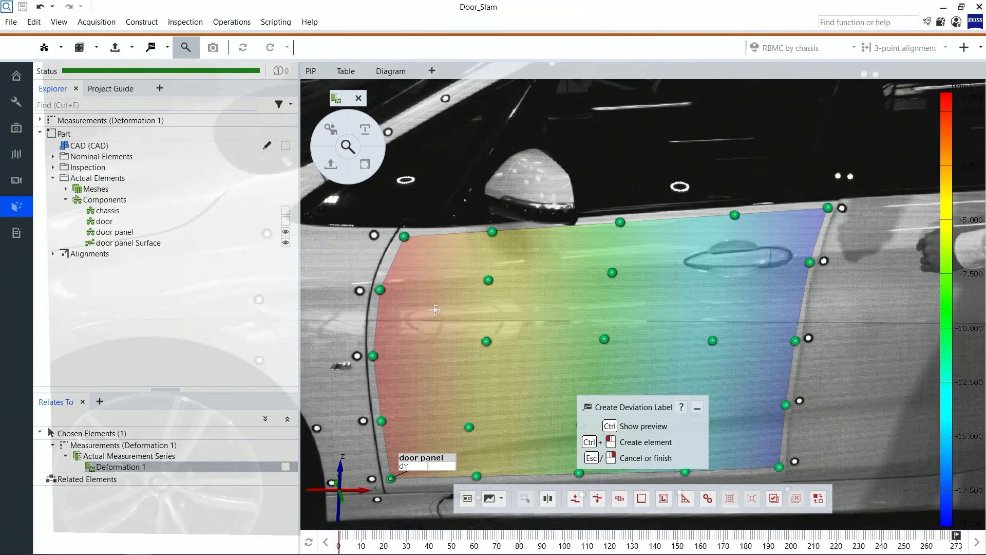
{"action": "left_click", "coordinate": [435, 310]}
{"action": "left_click", "coordinate": [432, 308], "text": "ctrl"}
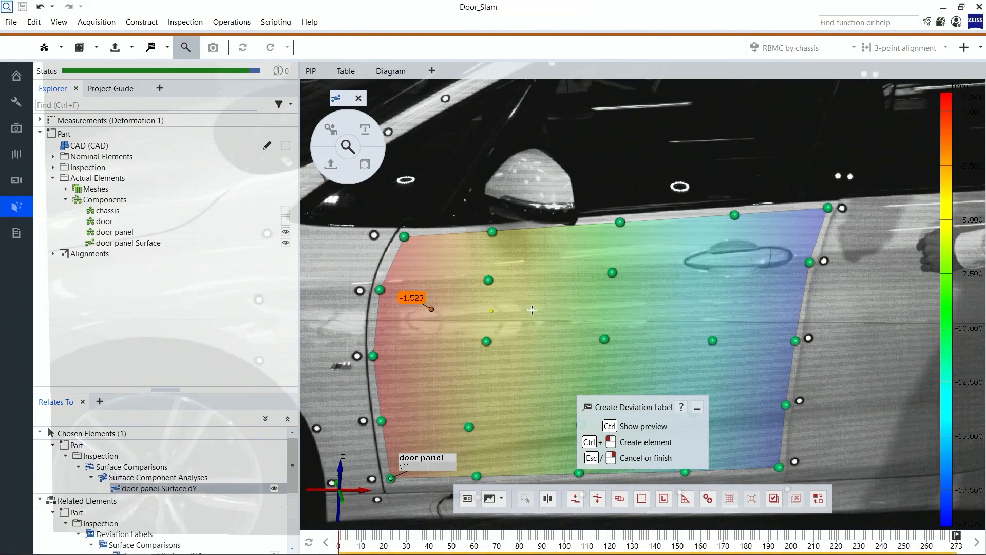
{"action": "left_click", "coordinate": [557, 301], "text": "ctrl"}
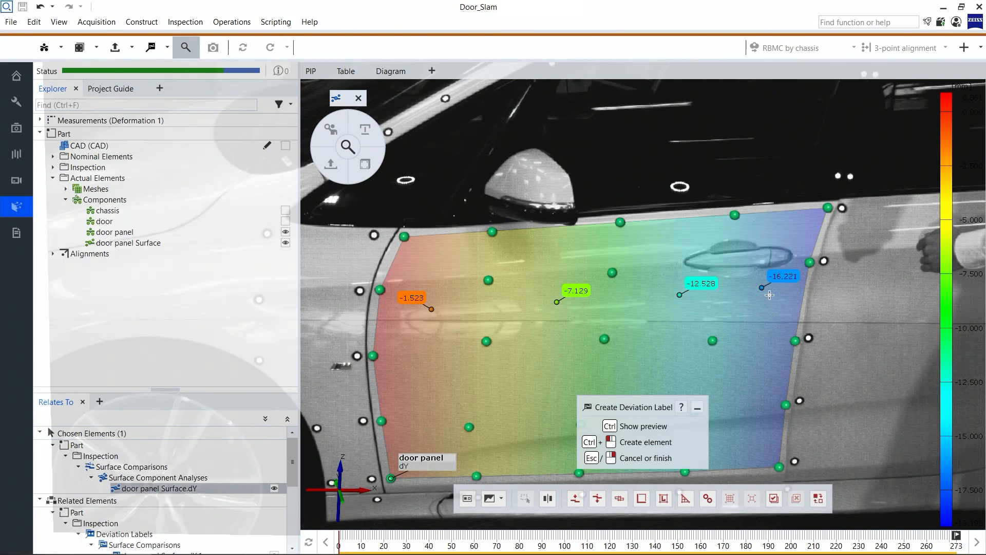
{"action": "key", "text": "Escape"}
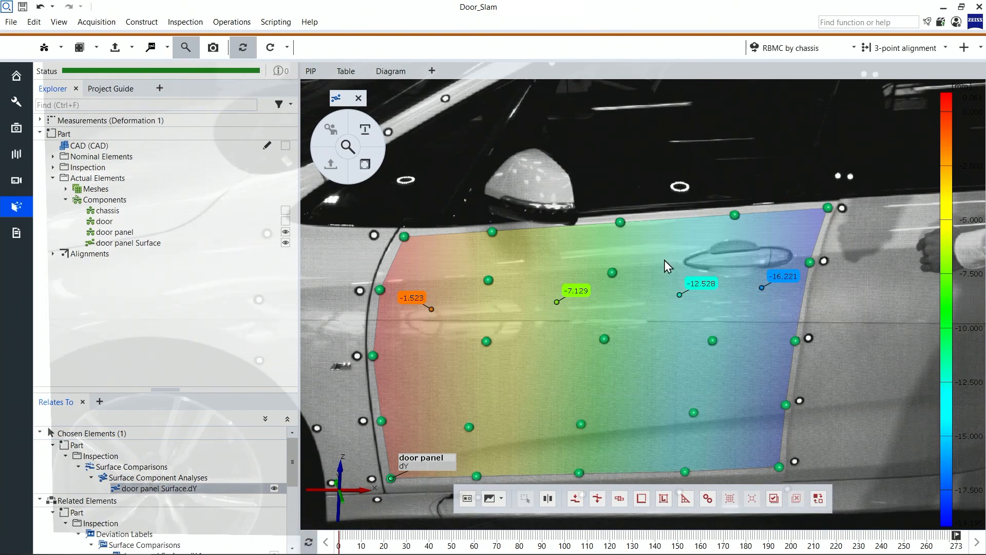
{"action": "left_click", "coordinate": [359, 98]}
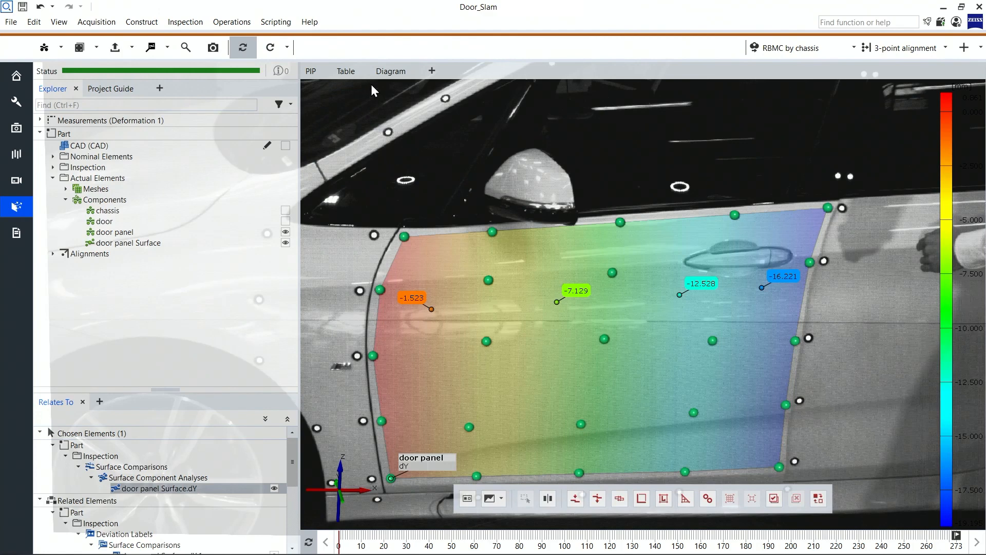
- Show the diagram of the labelled points' Y displacement over time and scrub the timeline forward to about 120 ms and back to about 102 ms
{"action": "left_click", "coordinate": [391, 72]}
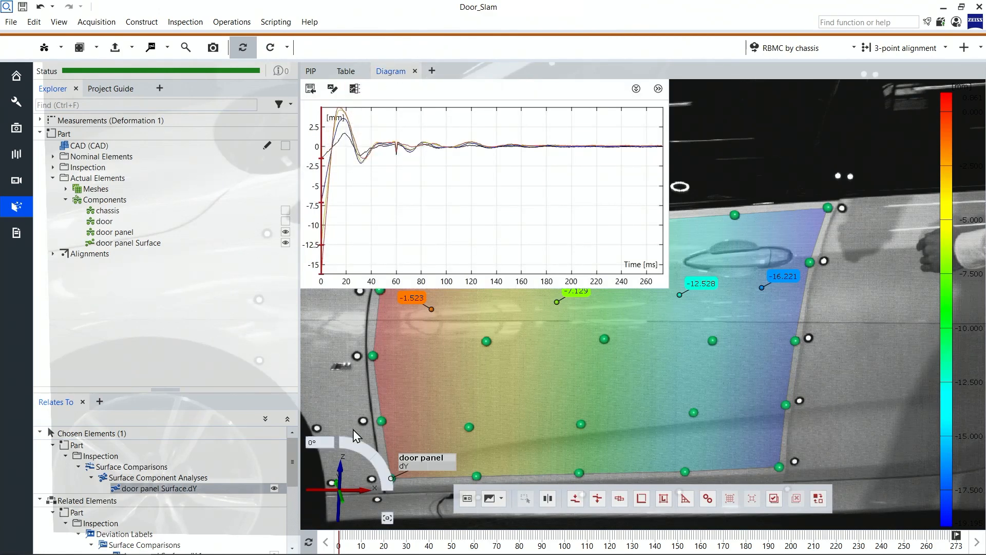
{"action": "left_click", "coordinate": [361, 546]}
{"action": "left_click_drag", "start_coordinate": [374, 545], "coordinate": [610, 549]}
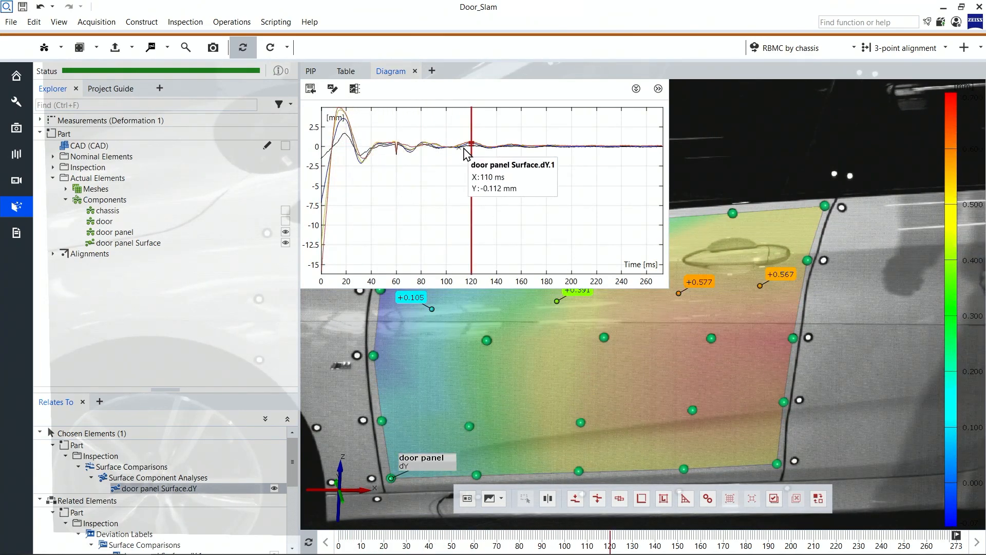
{"action": "left_click_drag", "start_coordinate": [631, 549], "coordinate": [570, 552]}
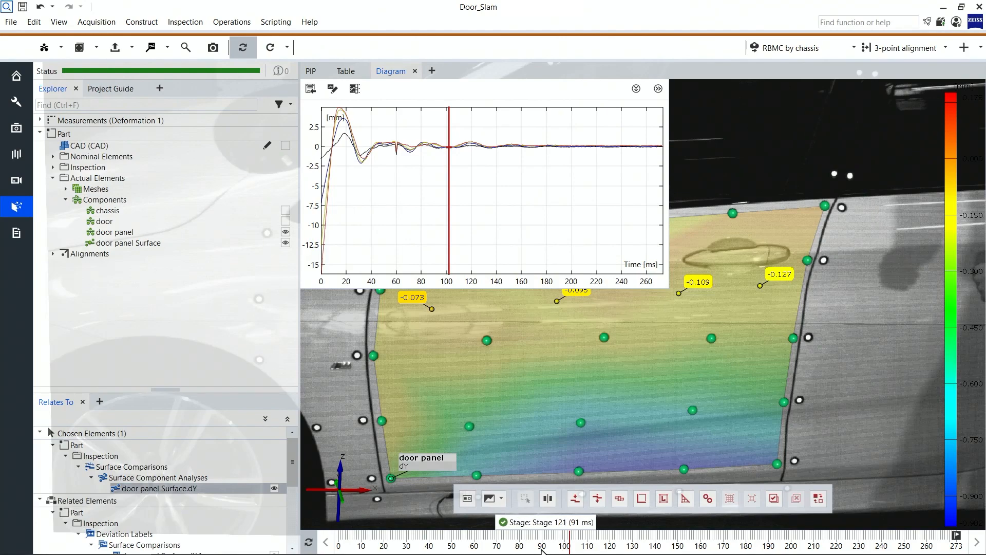